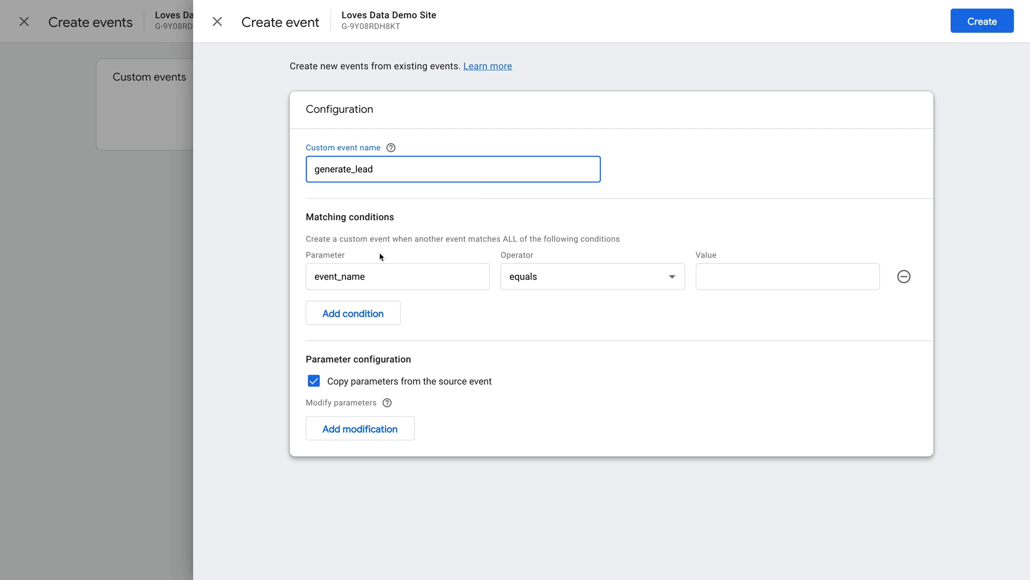
# Create the generate_lead custom event with the matching condition page_location contains thank-you, and close the custom events list.
pyautogui.moveTo(366, 277); pyautogui.dragTo(304, 277)
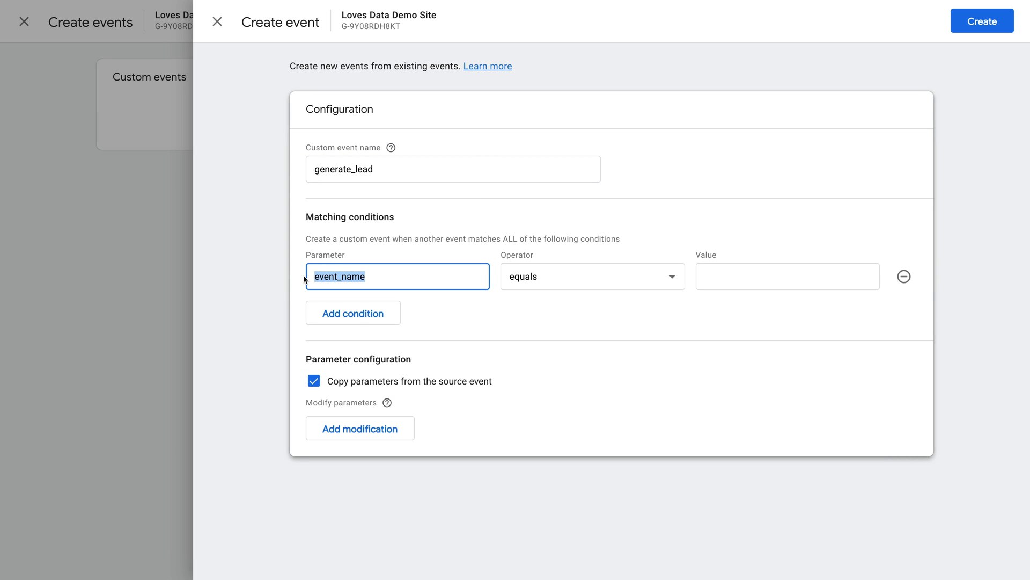
pyautogui.write('page')
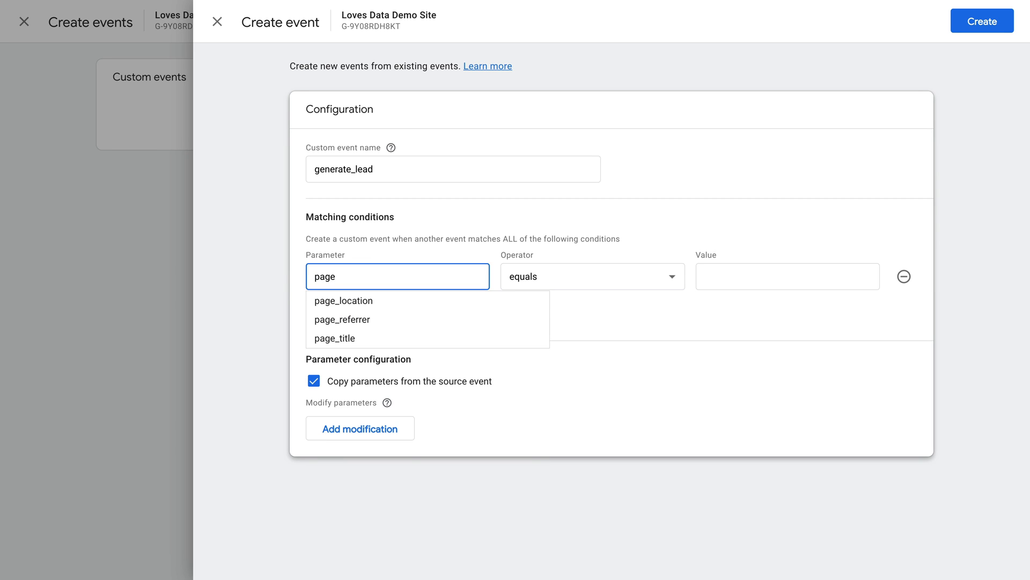
pyautogui.click(373, 303)
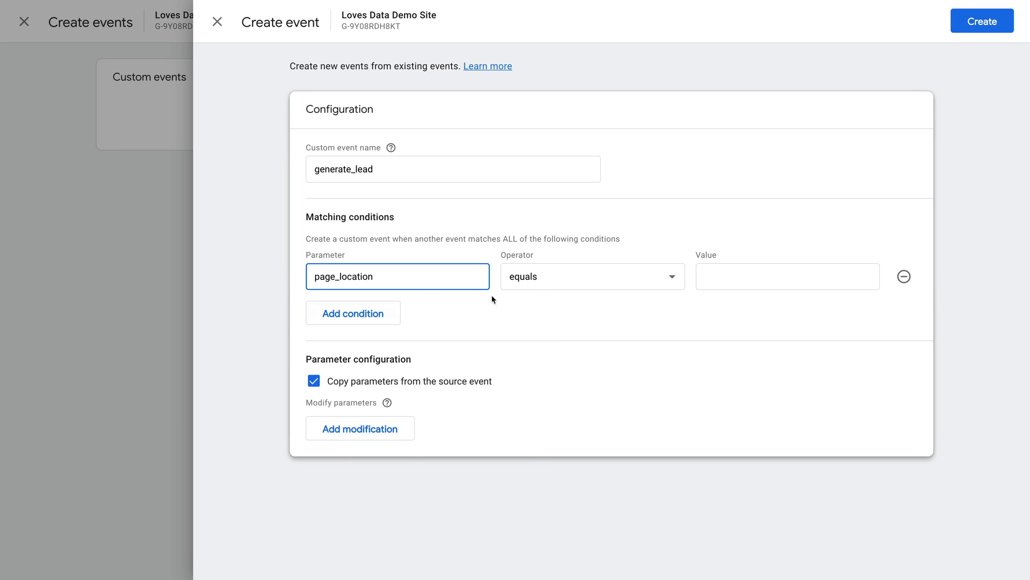
pyautogui.click(567, 281)
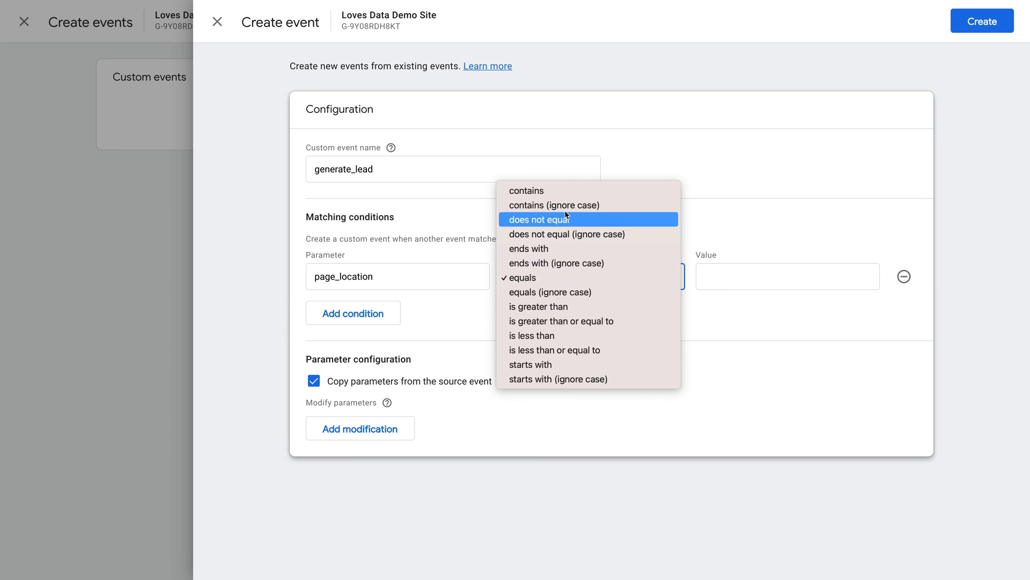
pyautogui.click(568, 192)
pyautogui.click(719, 277)
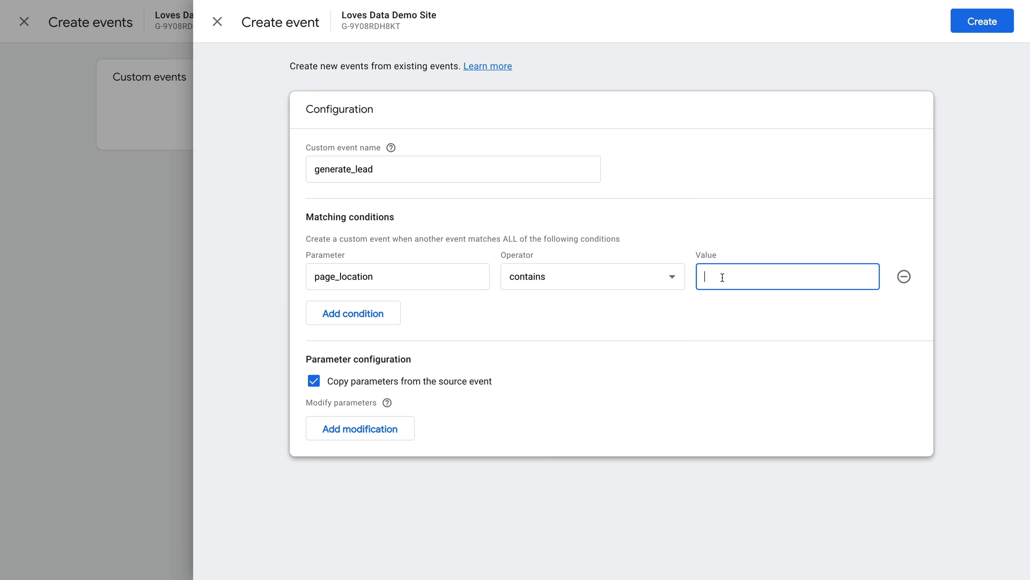
pyautogui.write('thank-you')
pyautogui.click(967, 22)
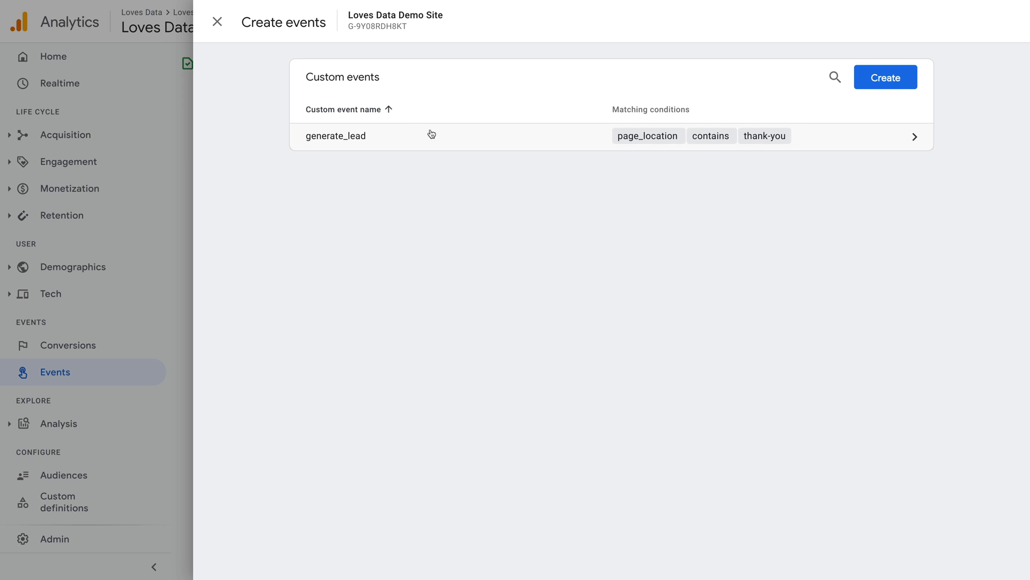
pyautogui.click(218, 23)
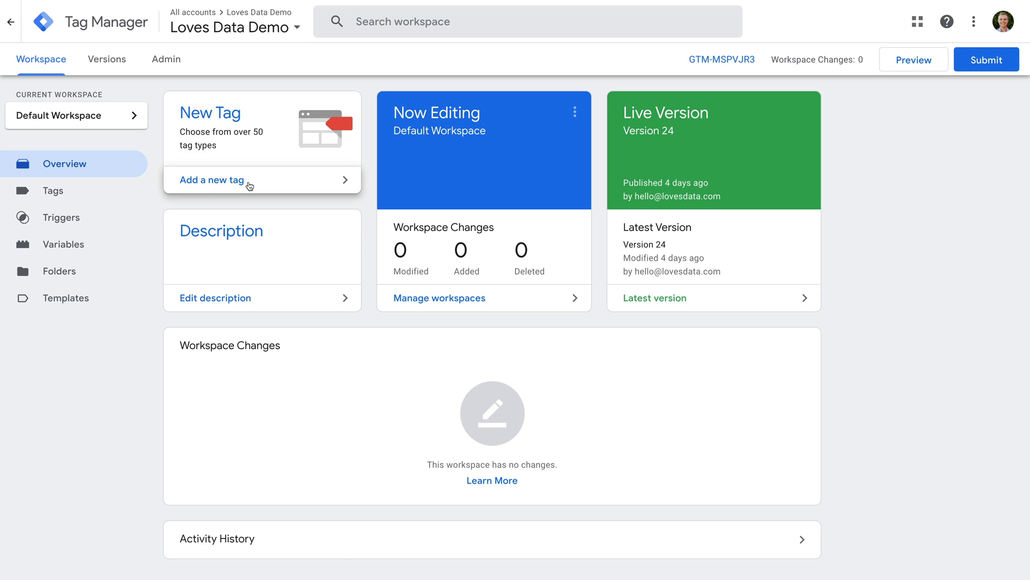
# In Tag Manager, add a new tag named "Google Analytics GA4 Promotion" with the tag type Google Analytics: GA4 Event.
pyautogui.click(250, 186)
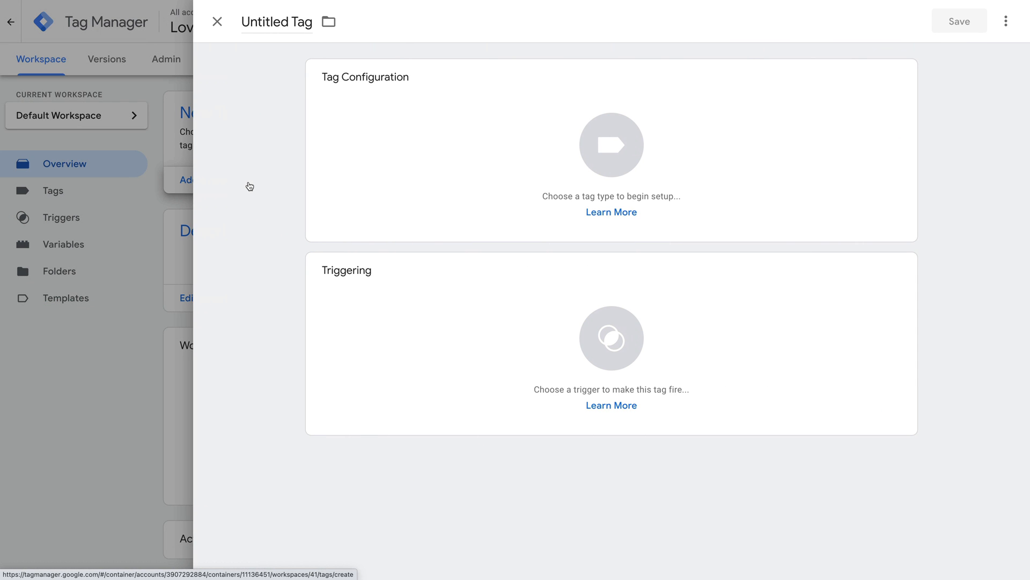
pyautogui.click(287, 24)
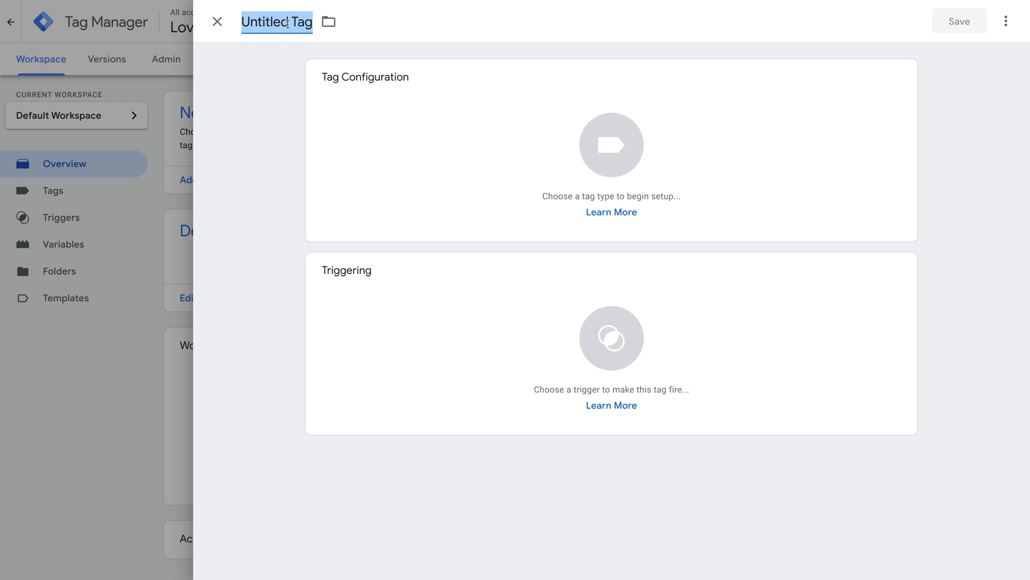
pyautogui.write('Google Analytics G')
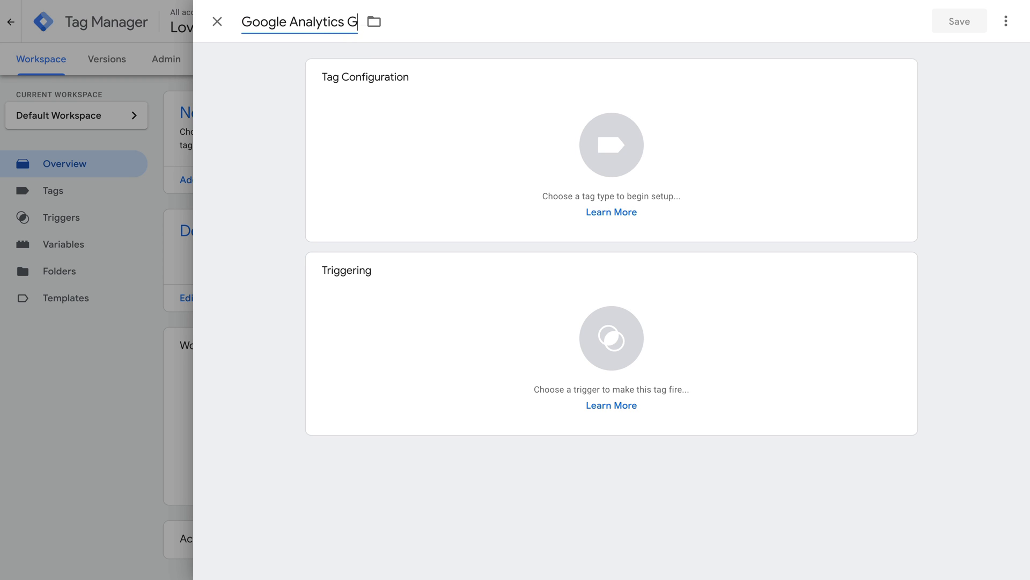
pyautogui.write('A4 Promotion')
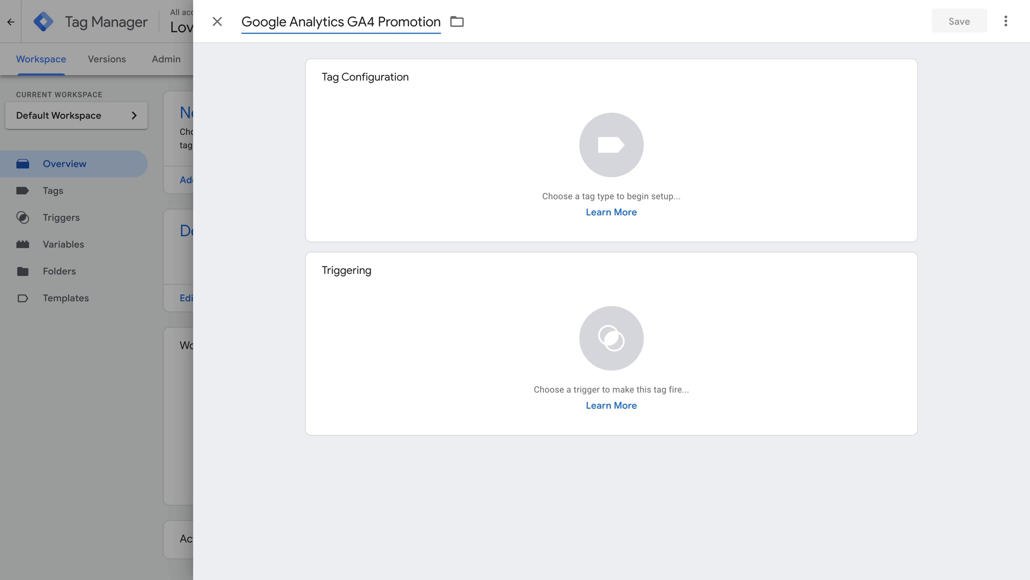
pyautogui.click(414, 161)
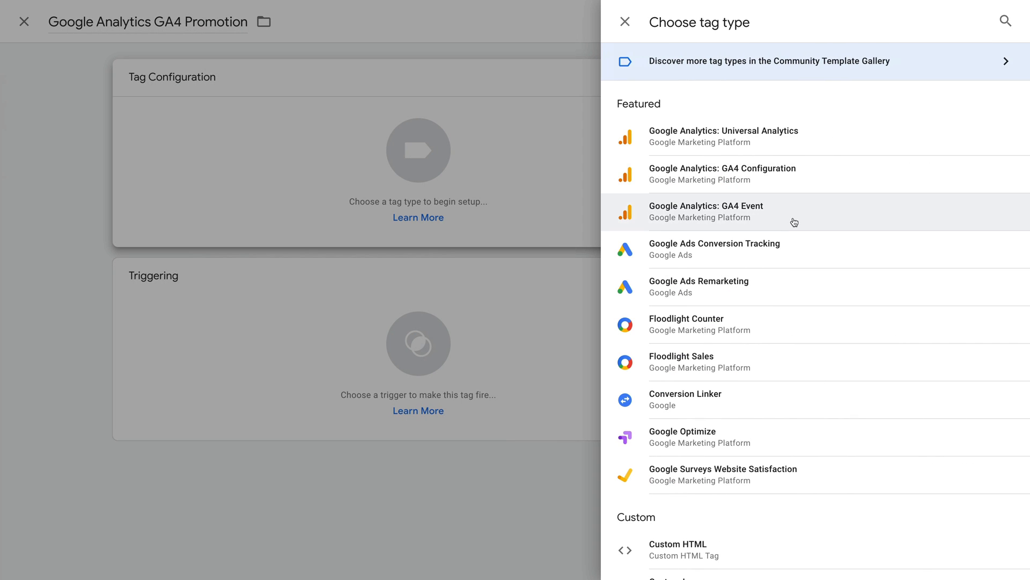
pyautogui.click(794, 222)
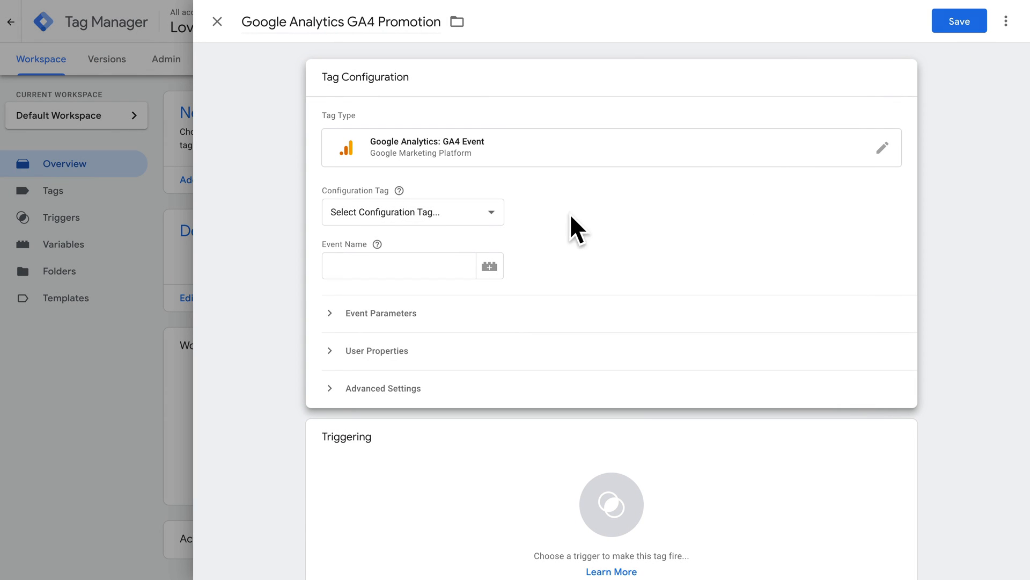
# Set the tag's configuration tag to Google Analytics GA4 and its event name to select_promotion.
pyautogui.click(493, 213)
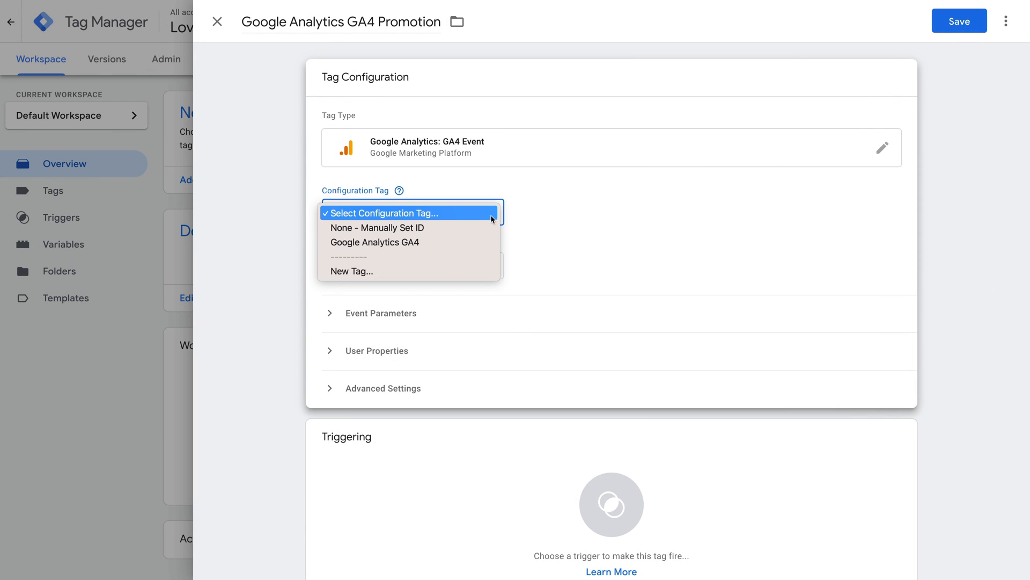
pyautogui.click(477, 243)
pyautogui.click(431, 266)
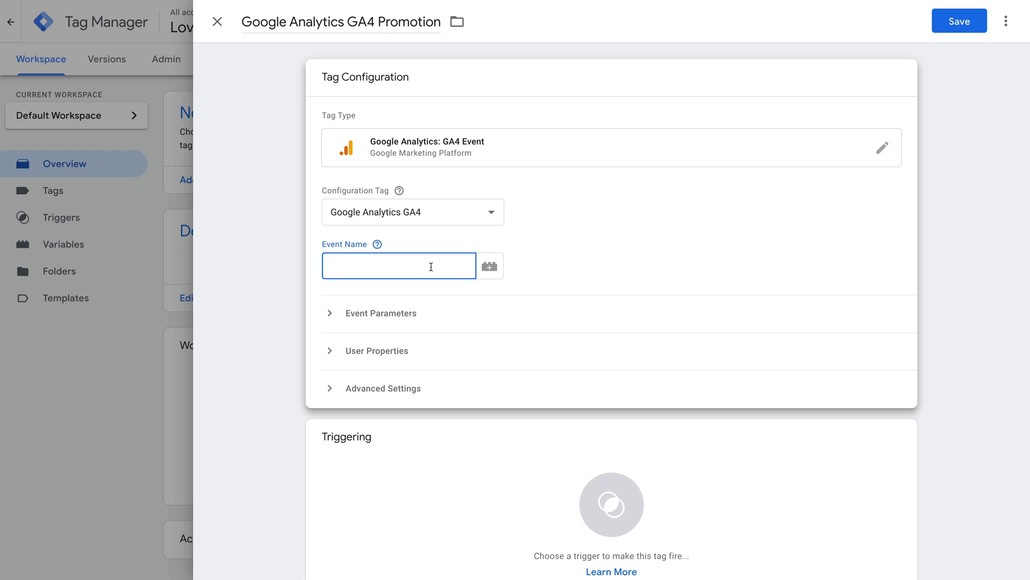
pyautogui.write('select_promotion')
# Add an event parameter named promotion_id to the tag, using the Click Classes variable as its value.
pyautogui.click(443, 316)
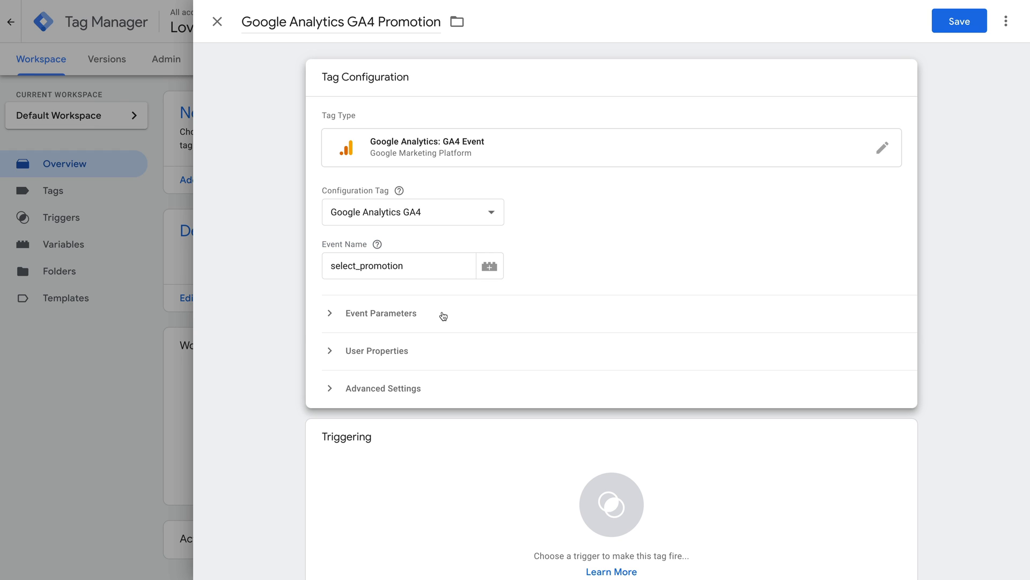
pyautogui.click(443, 316)
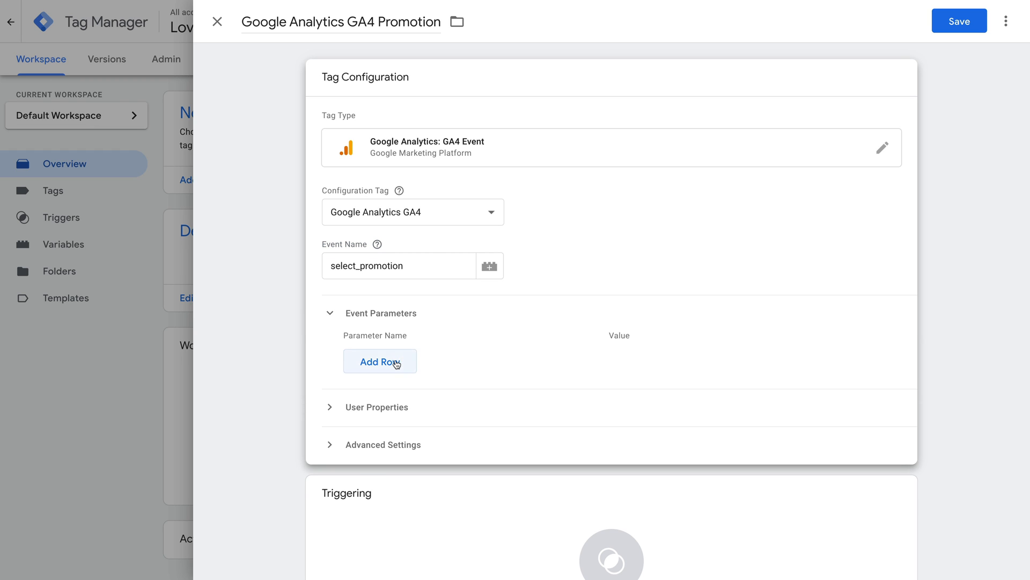
pyautogui.click(395, 360)
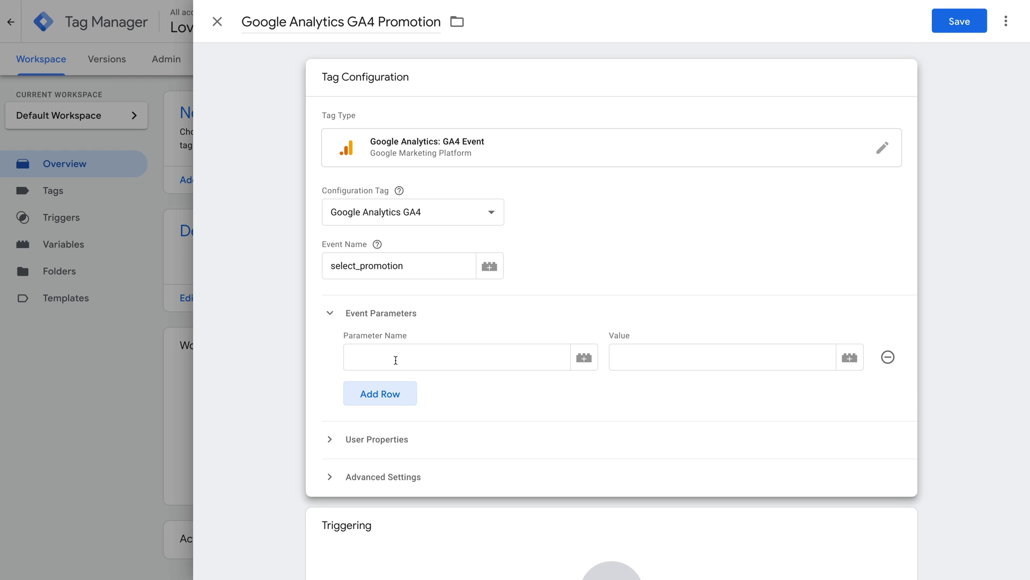
pyautogui.click(396, 360)
pyautogui.write('pro')
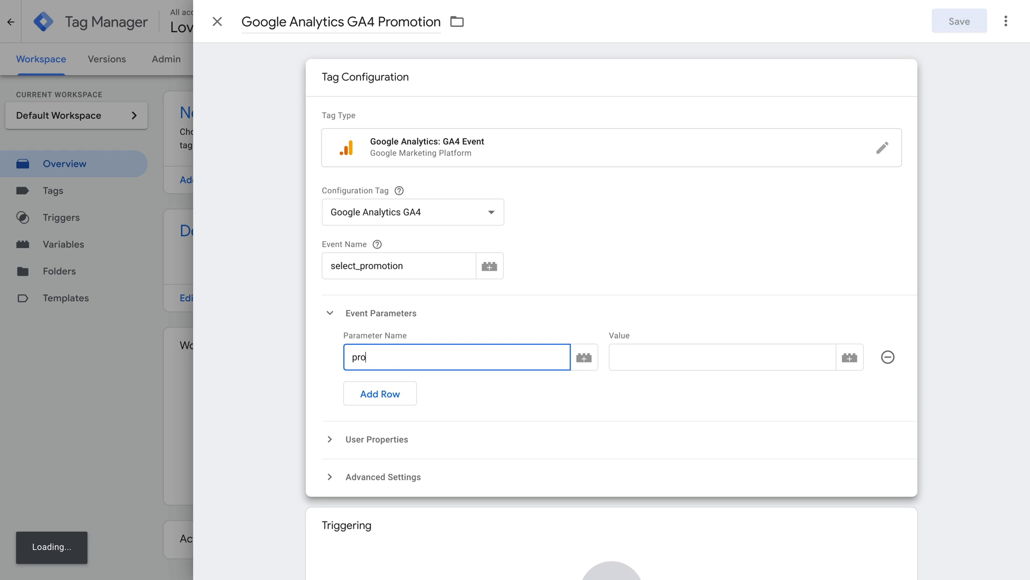
pyautogui.write('motion_id')
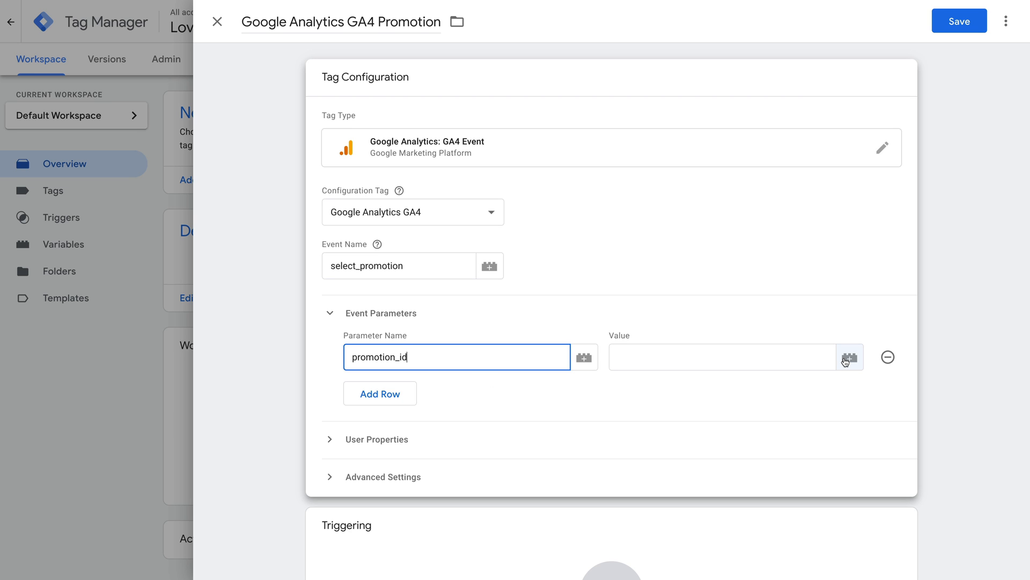
pyautogui.click(846, 362)
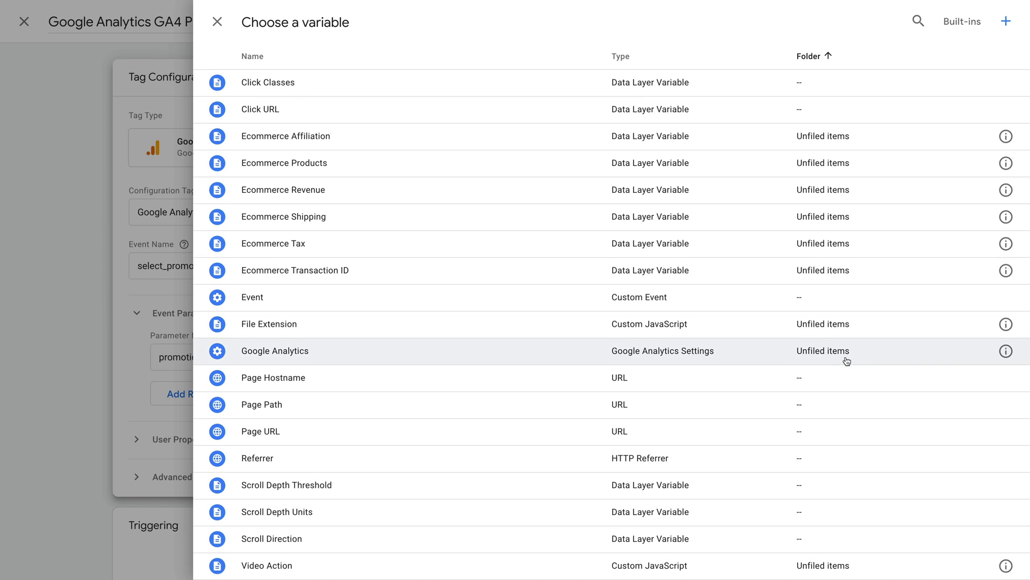
pyautogui.click(308, 91)
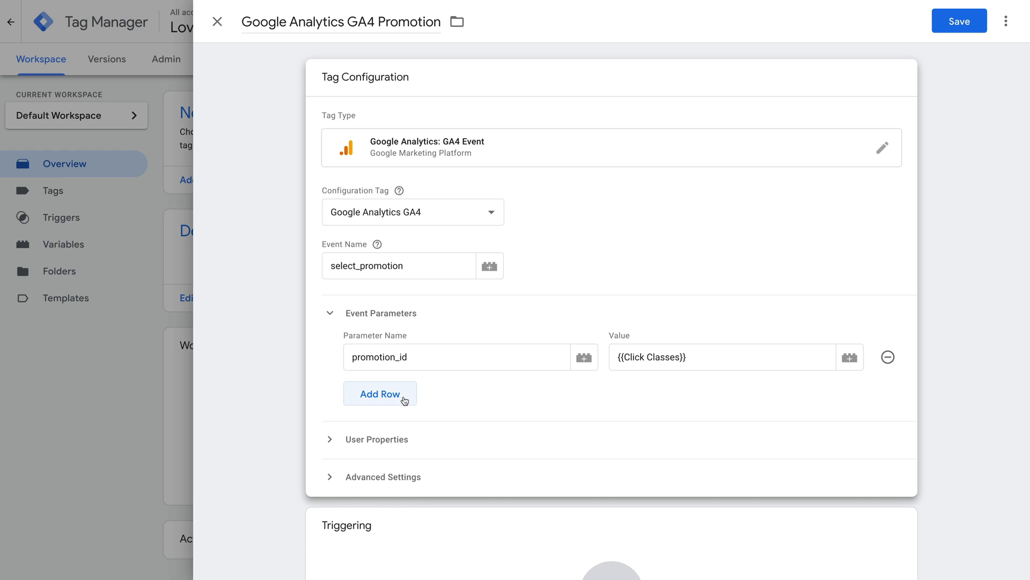
# Add a second event parameter named location_id, using the Click URL variable as its value.
pyautogui.click(404, 400)
pyautogui.click(433, 393)
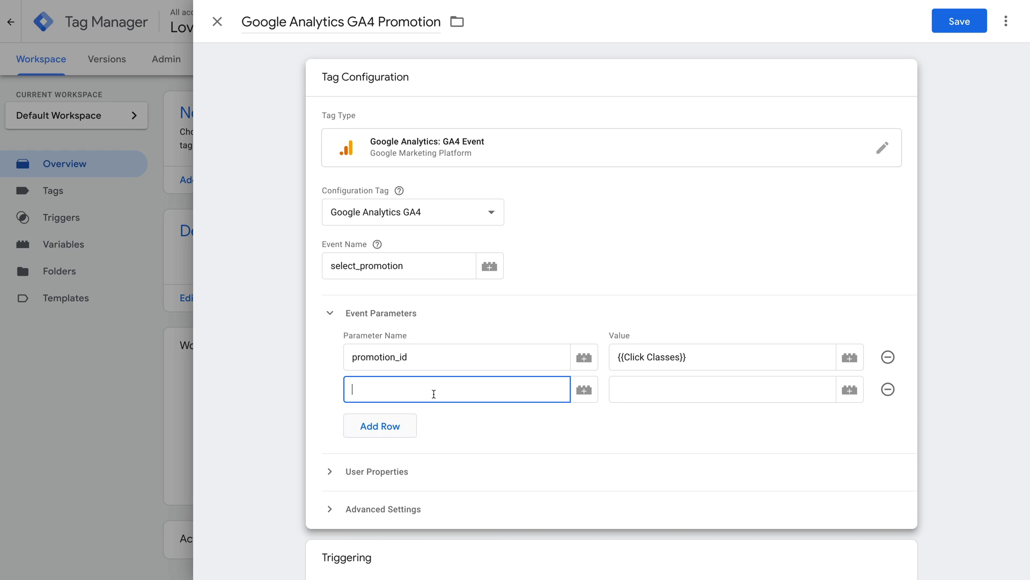
pyautogui.write('location_id')
pyautogui.click(849, 390)
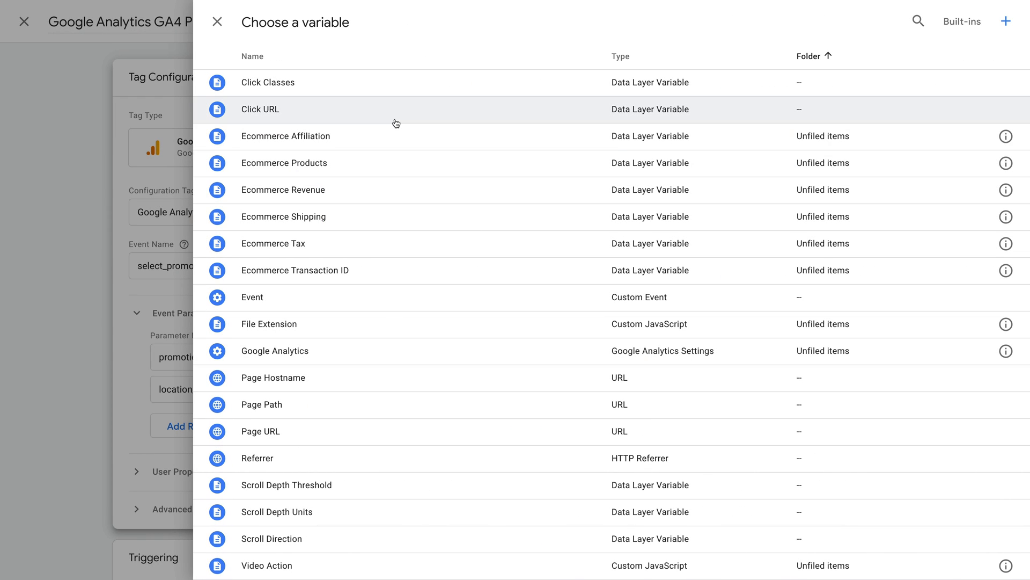
pyautogui.click(396, 122)
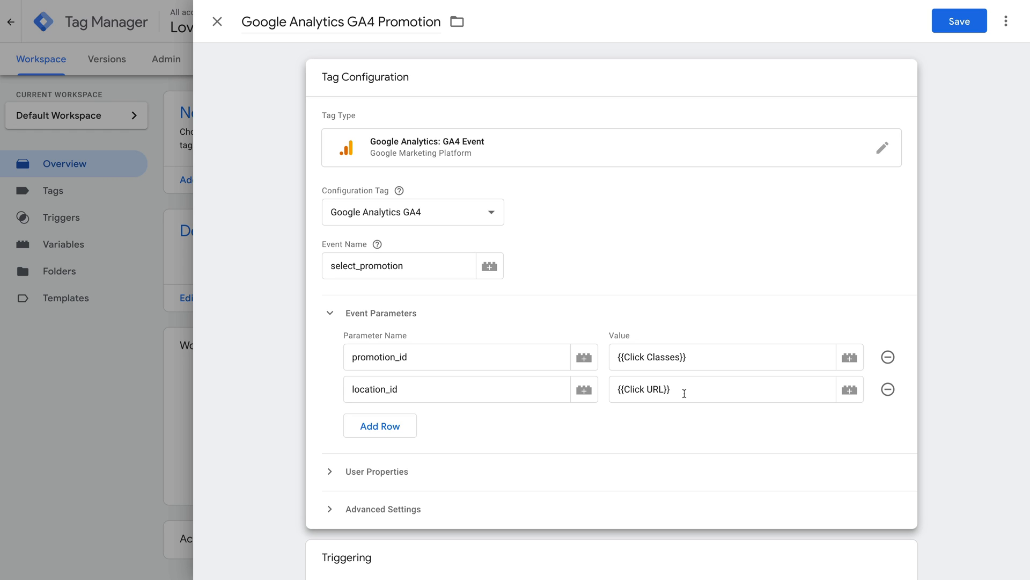
pyautogui.scroll(-2, 684, 394)
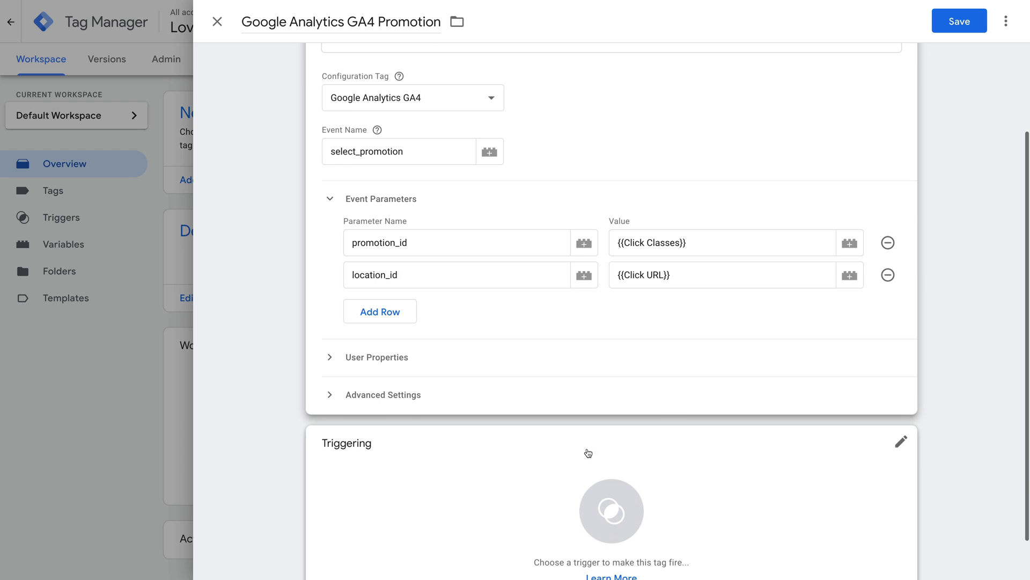
pyautogui.scroll(-1, 536, 464)
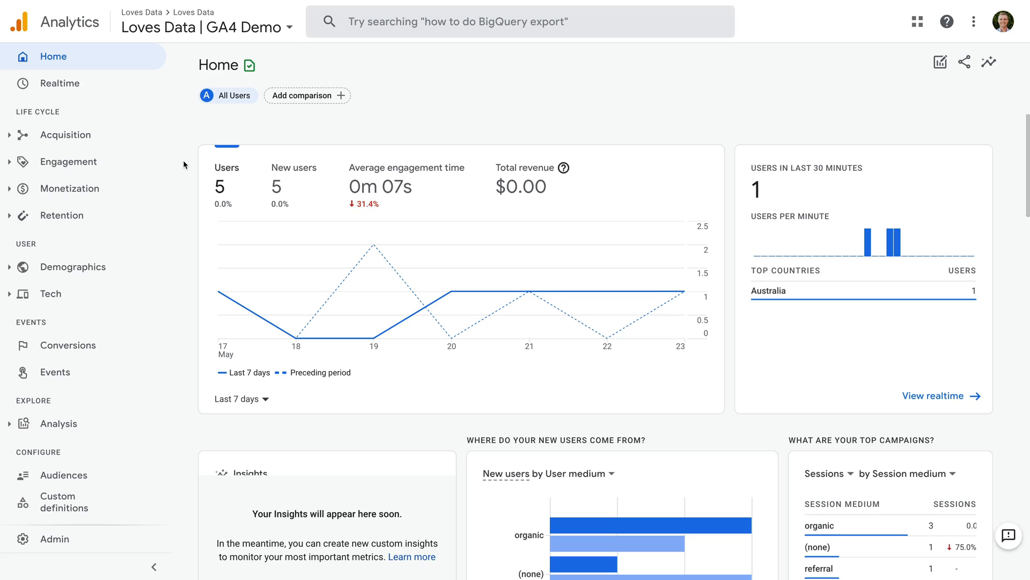
# Switch to Google Analytics, open the GA4 property's custom definitions, and review the custom metrics and custom dimensions.
pyautogui.scroll(-1, 131, 220)
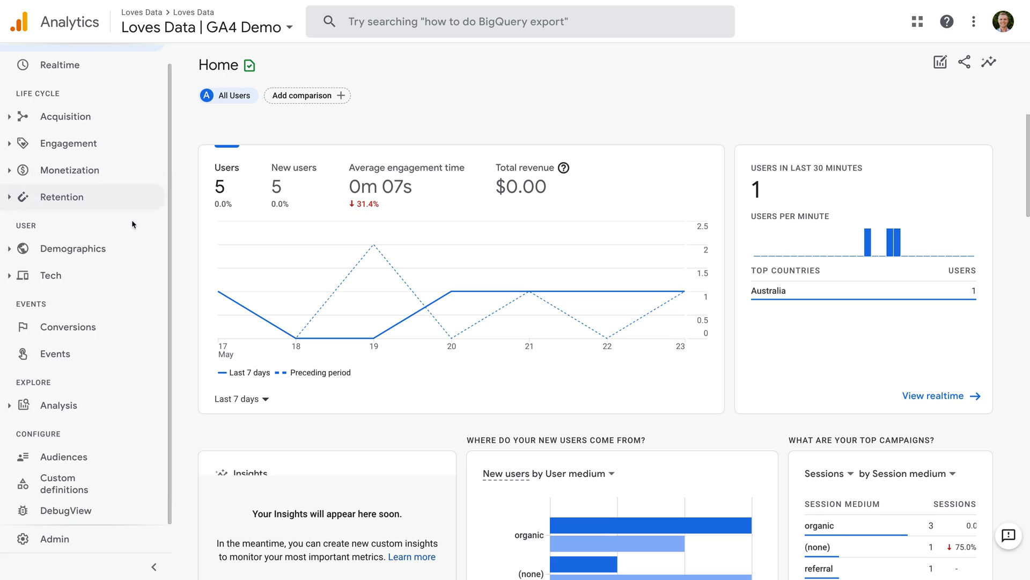
pyautogui.click(96, 479)
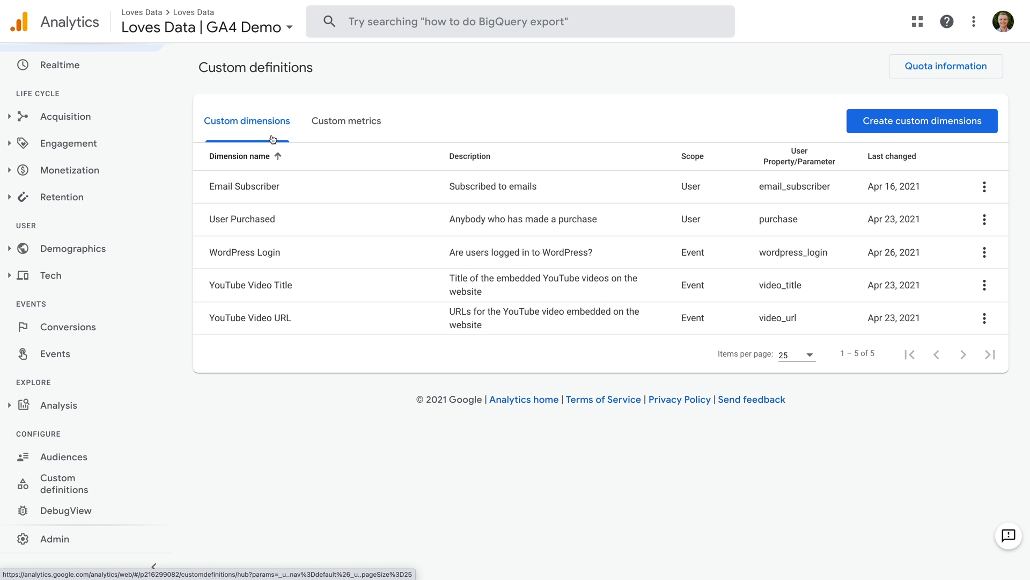
pyautogui.click(340, 134)
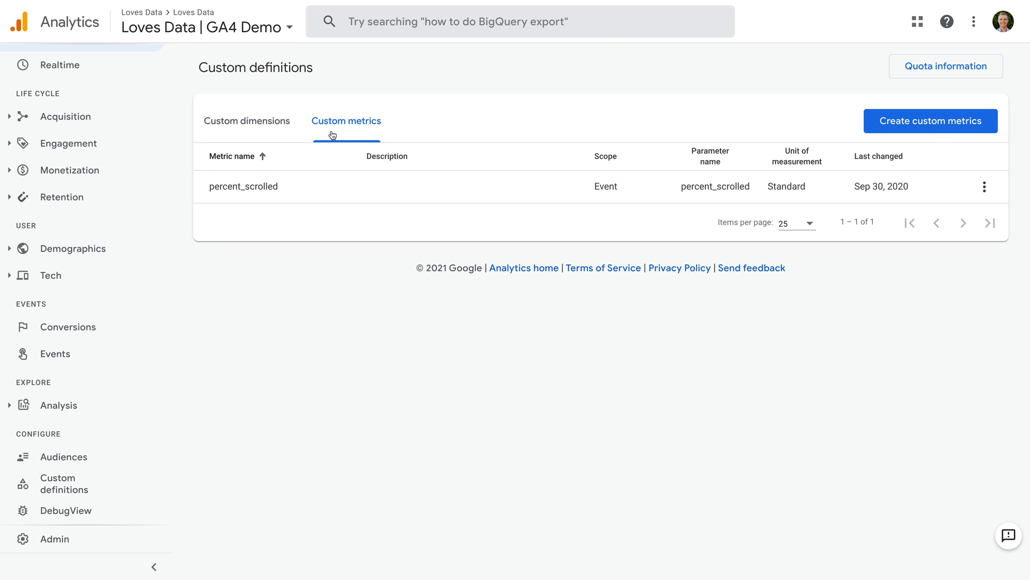
pyautogui.click(263, 138)
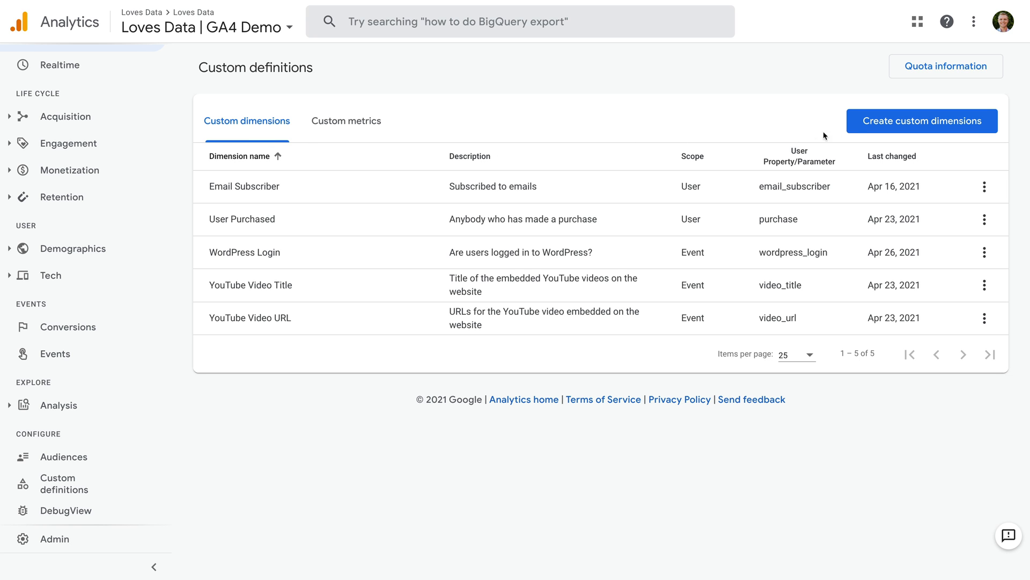
# Start a new event-scoped custom dimension named Link URL with the description "URL of outbound links".
pyautogui.click(855, 124)
pyautogui.click(696, 87)
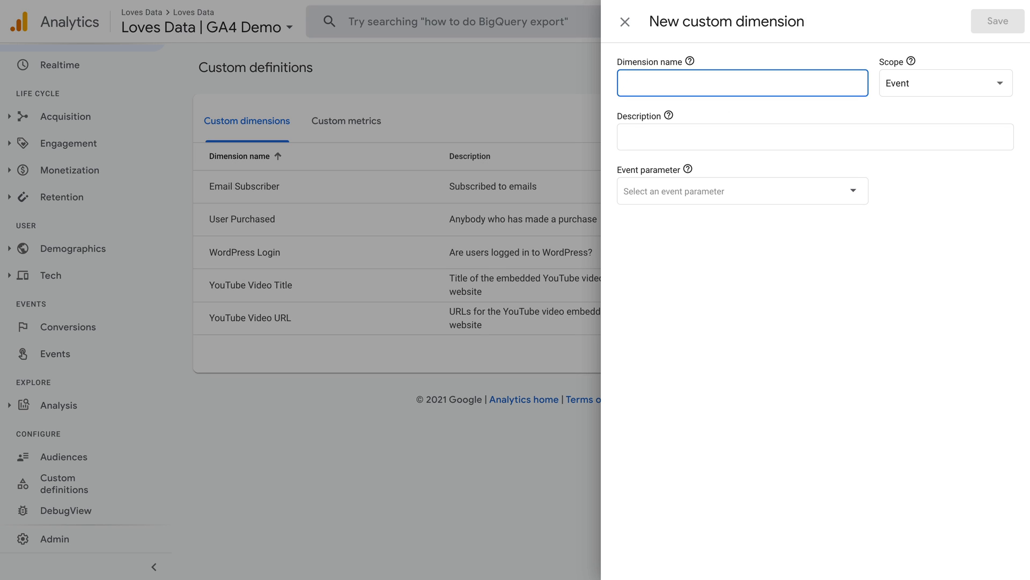
pyautogui.write('Link URL')
pyautogui.click(783, 136)
pyautogui.write('URL of outbound links')
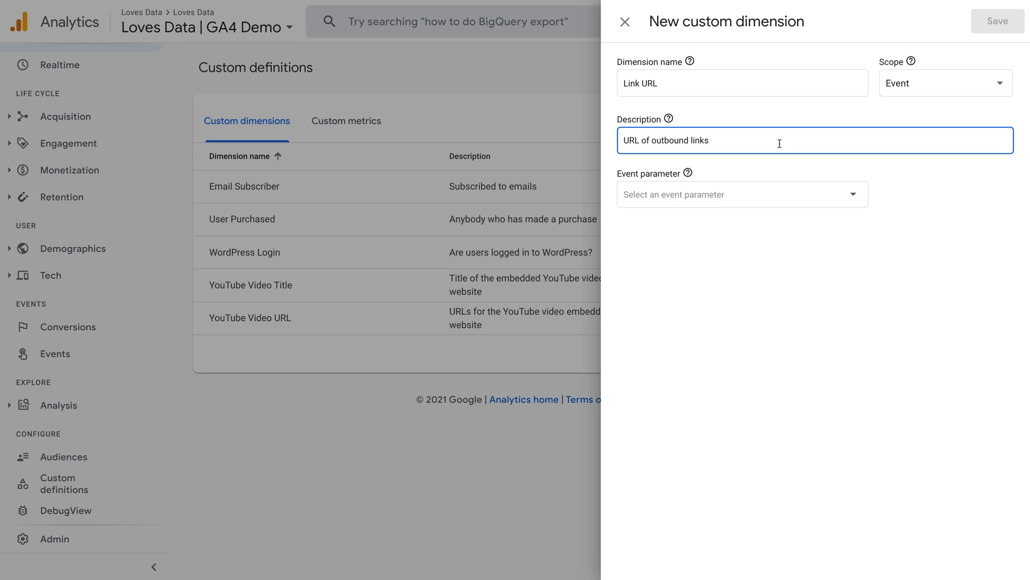
# Assign the link_url event parameter to the new custom dimension and save it.
pyautogui.click(756, 193)
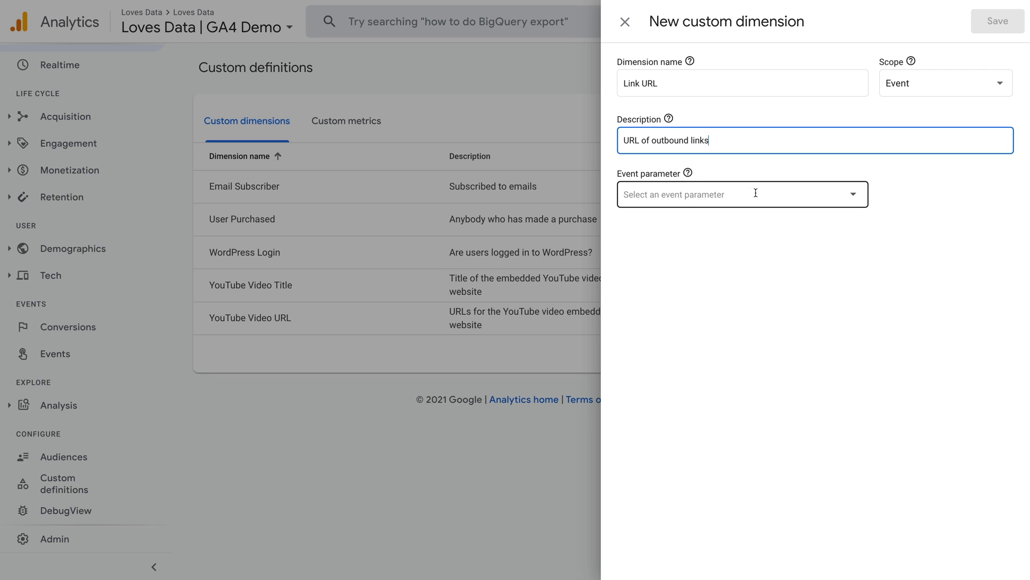
pyautogui.click(756, 192)
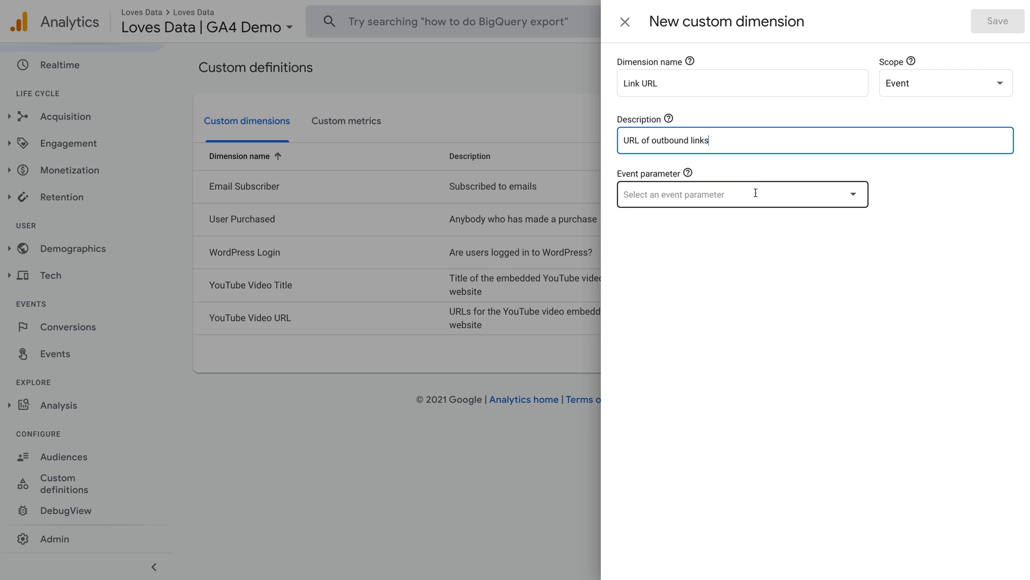
pyautogui.click(756, 192)
pyautogui.click(755, 193)
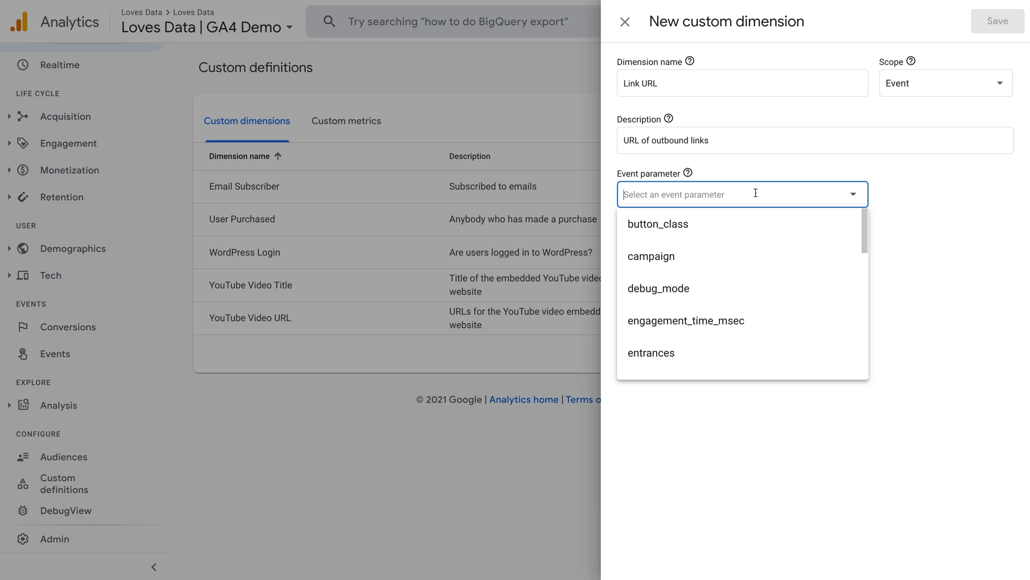
pyautogui.write('link')
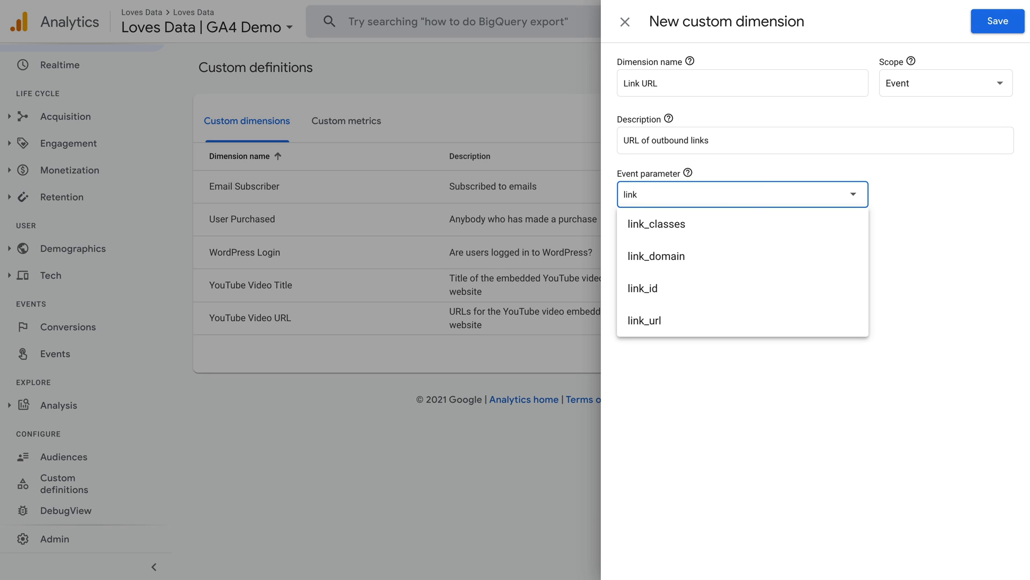
pyautogui.click(674, 323)
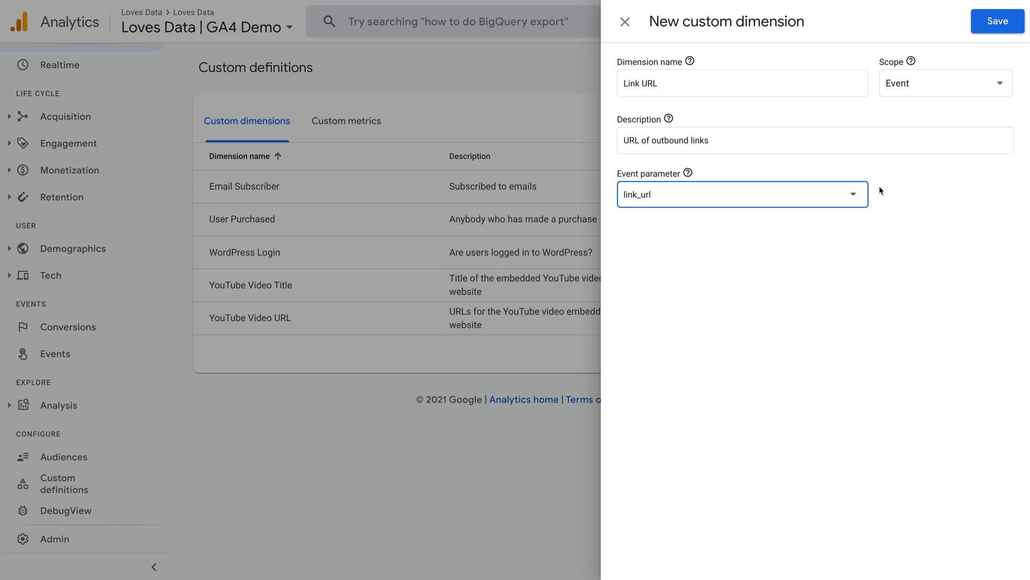
pyautogui.click(988, 26)
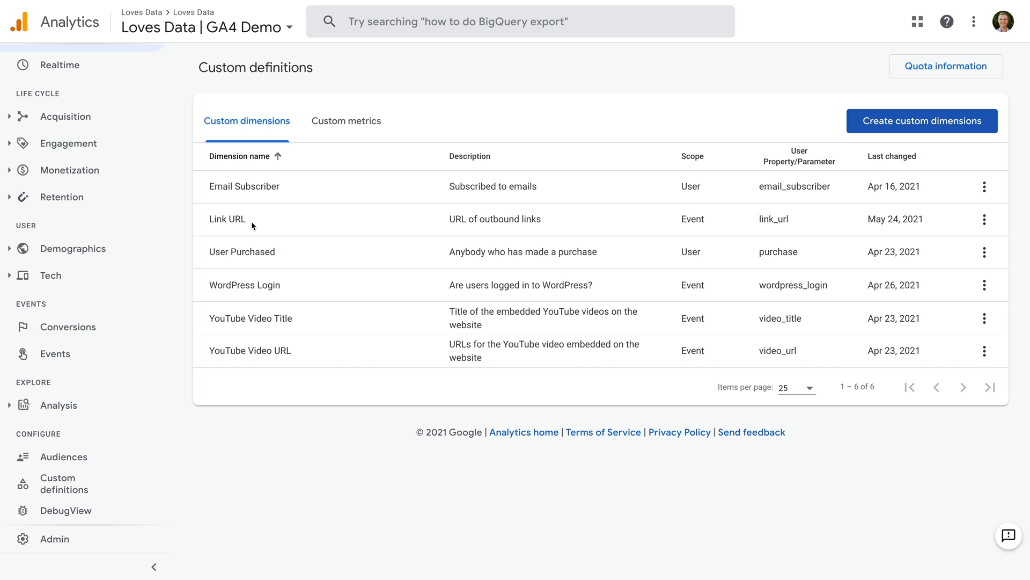
# Open the report for the click event from the existing events and examine its Link URL custom parameter data.
pyautogui.click(84, 358)
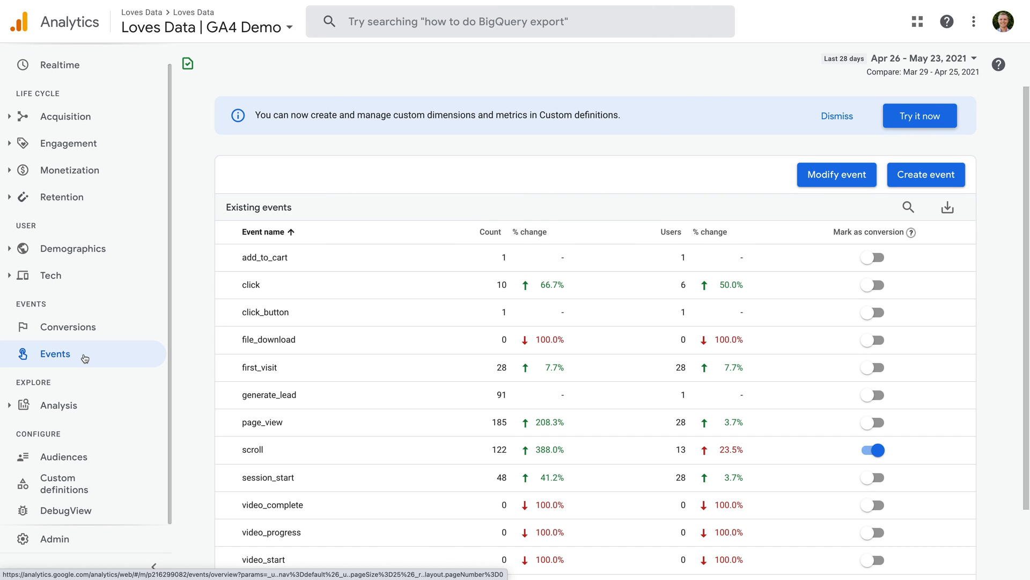
pyautogui.click(256, 287)
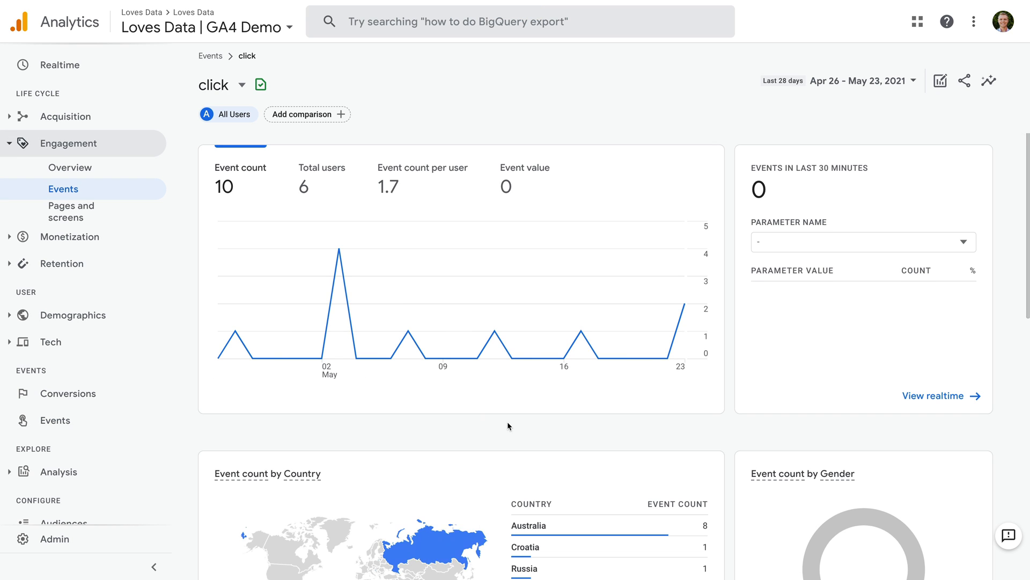
pyautogui.scroll(-8, 507, 421)
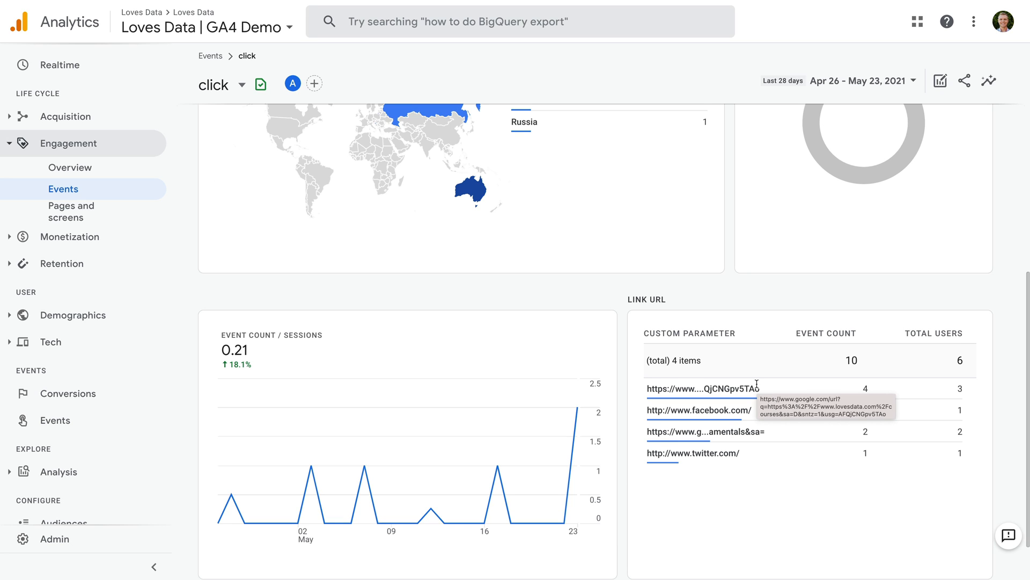
# Expand the Analysis section under Explore to reach the Analysis hub.
pyautogui.scroll(-1, 143, 448)
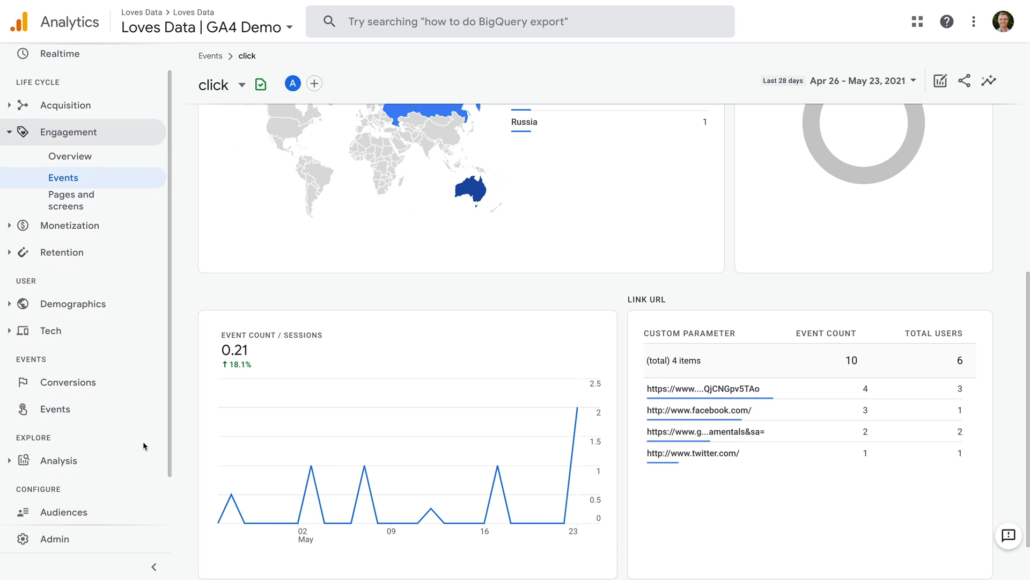
pyautogui.click(82, 424)
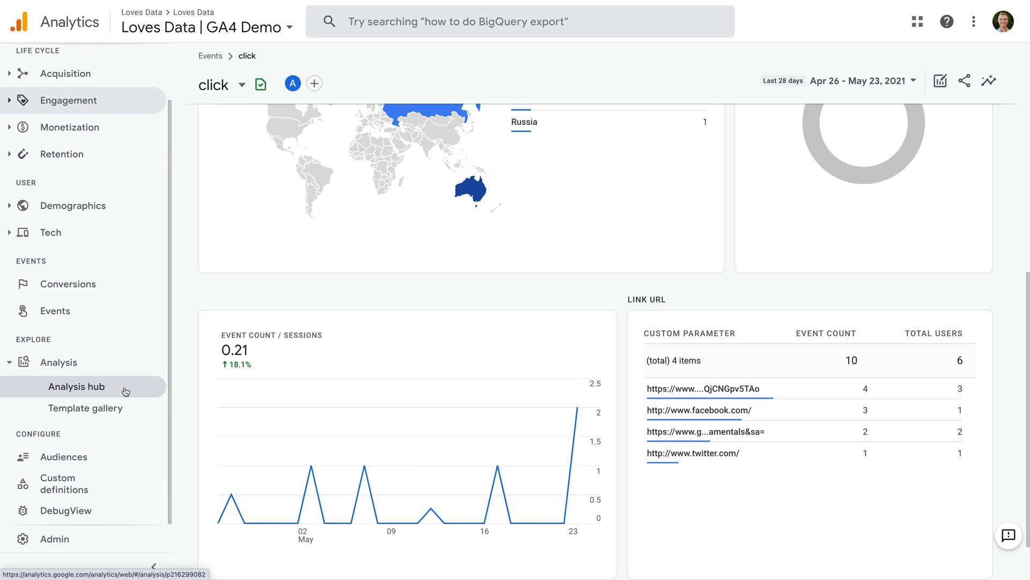